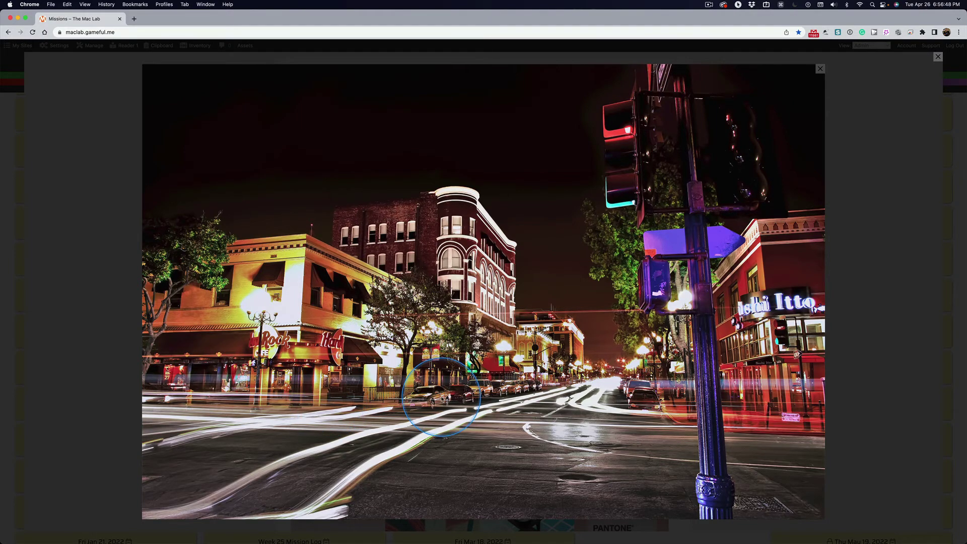
# Dismiss the photo lightbox to show the 65 Design Terms video and Week 33 list.
pyautogui.click(118, 323)
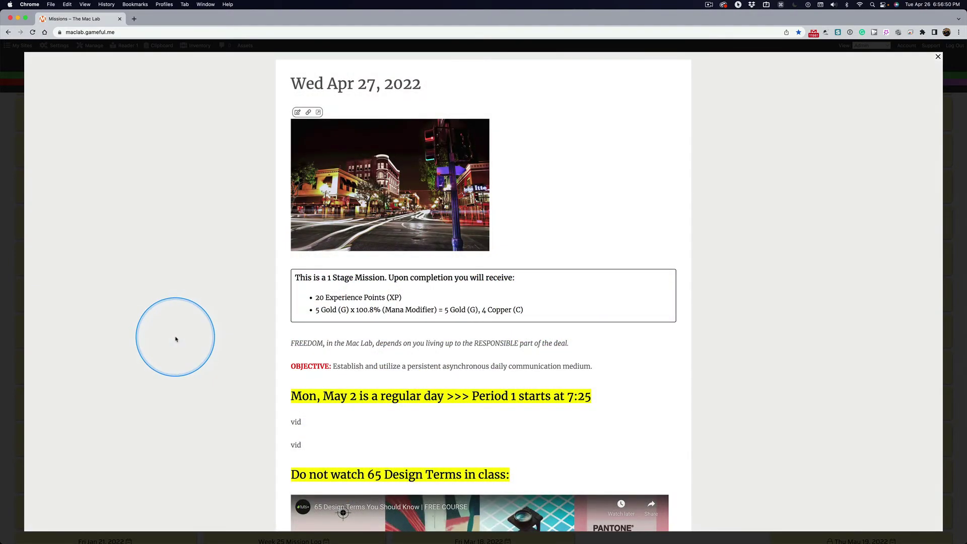
pyautogui.scroll(-5, 176, 338)
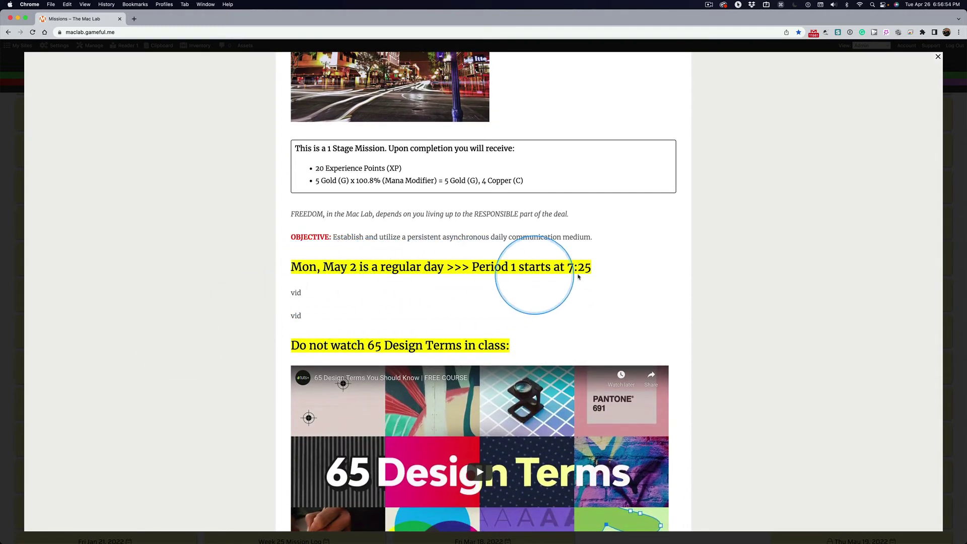
pyautogui.scroll(-5, 164, 325)
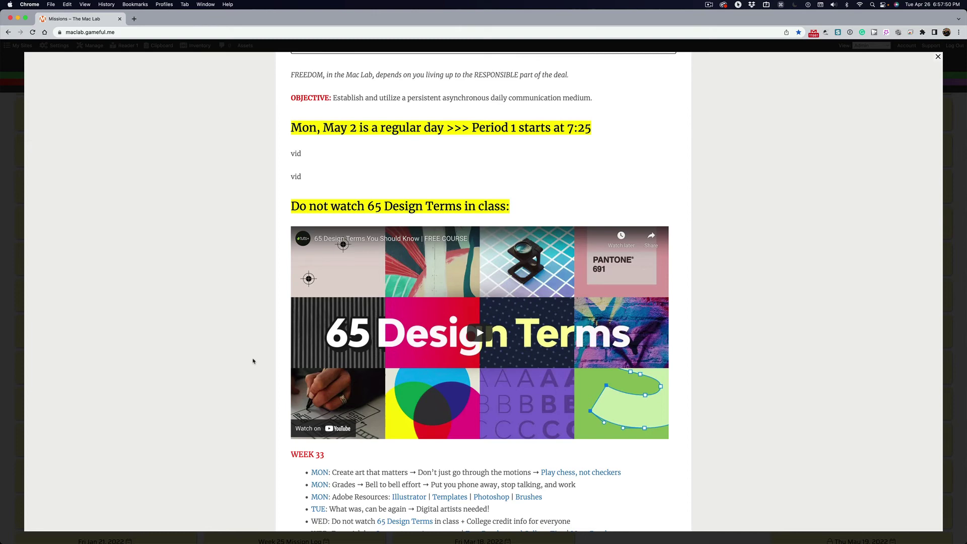
pyautogui.click(101, 330)
pyautogui.click(253, 308)
pyautogui.click(220, 371)
pyautogui.click(222, 376)
pyautogui.click(673, 386)
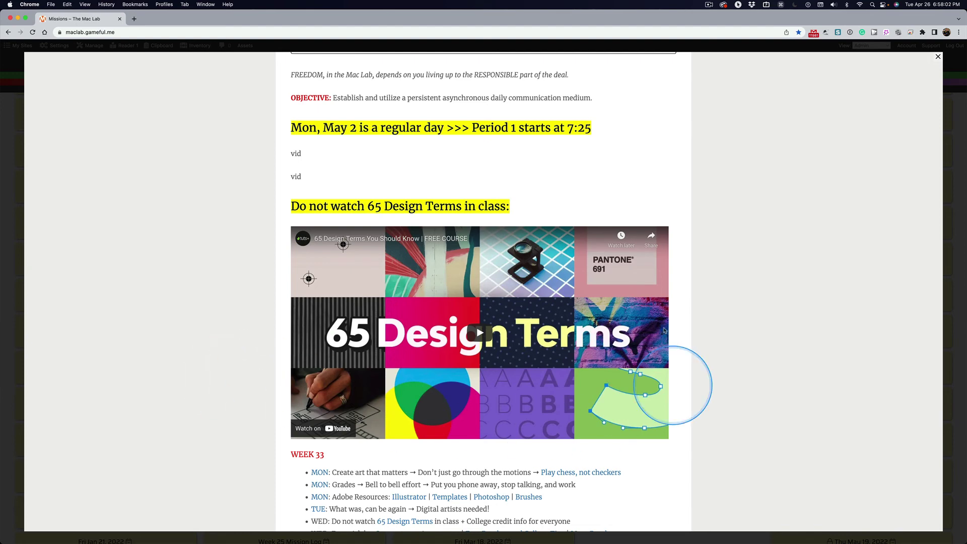
pyautogui.click(337, 343)
pyautogui.click(260, 391)
pyautogui.scroll(-5, 197, 394)
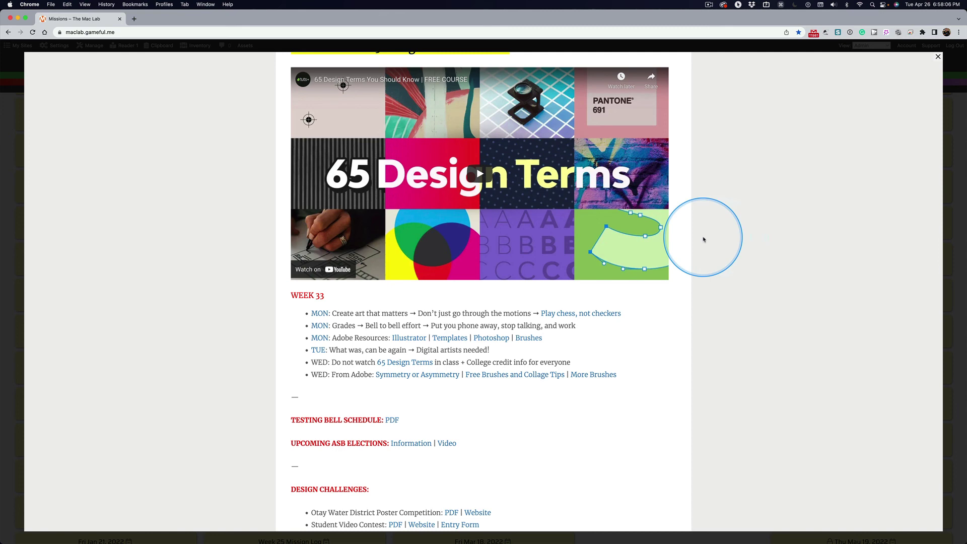
pyautogui.scroll(4, 408, 245)
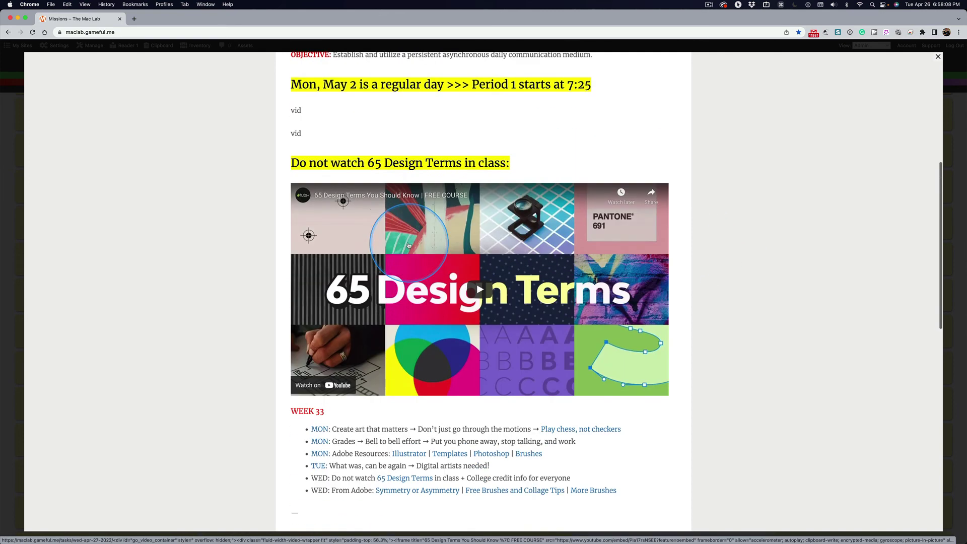